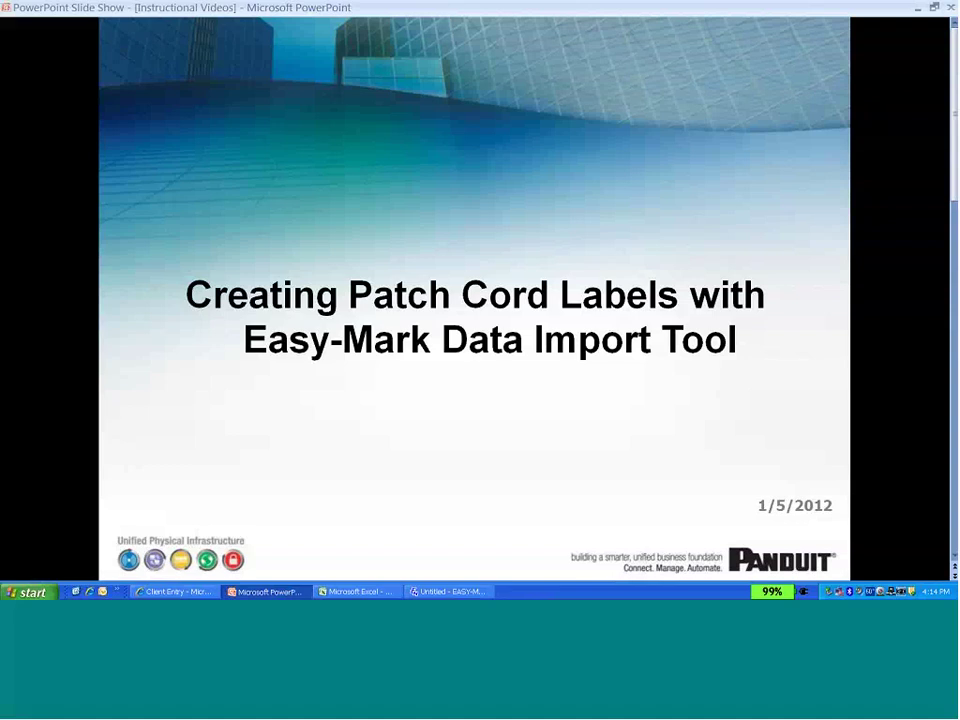
Step: Enter AE05-24:01 in A2 of the From column and fill the series down to A13 (AE05-24:12)
{"action": "left_click", "coordinate": [371, 594]}
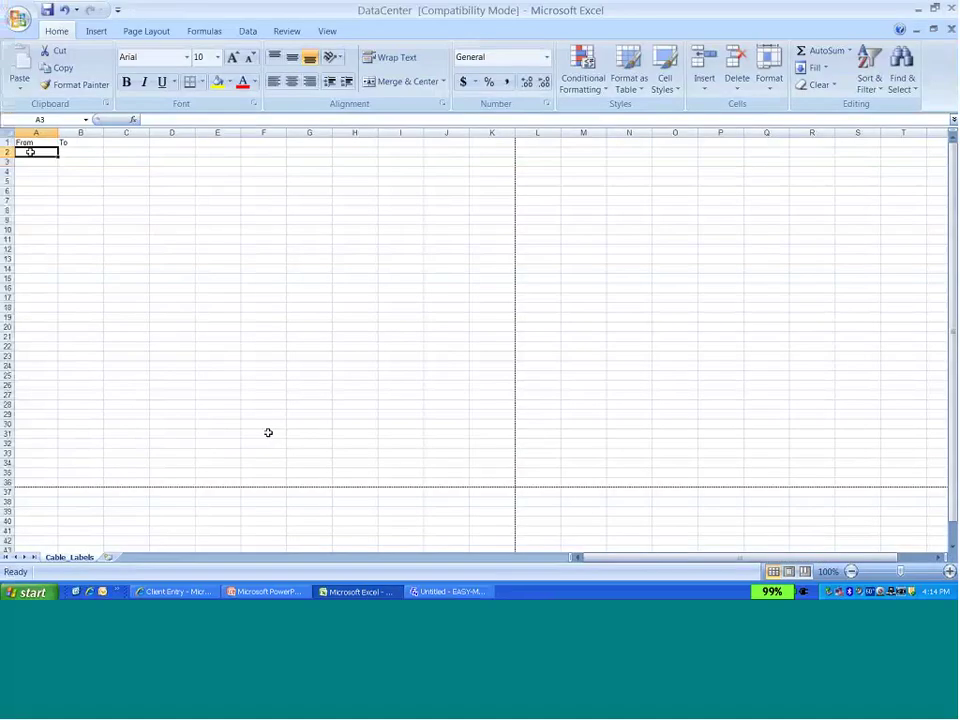
{"action": "type", "text": "AE"}
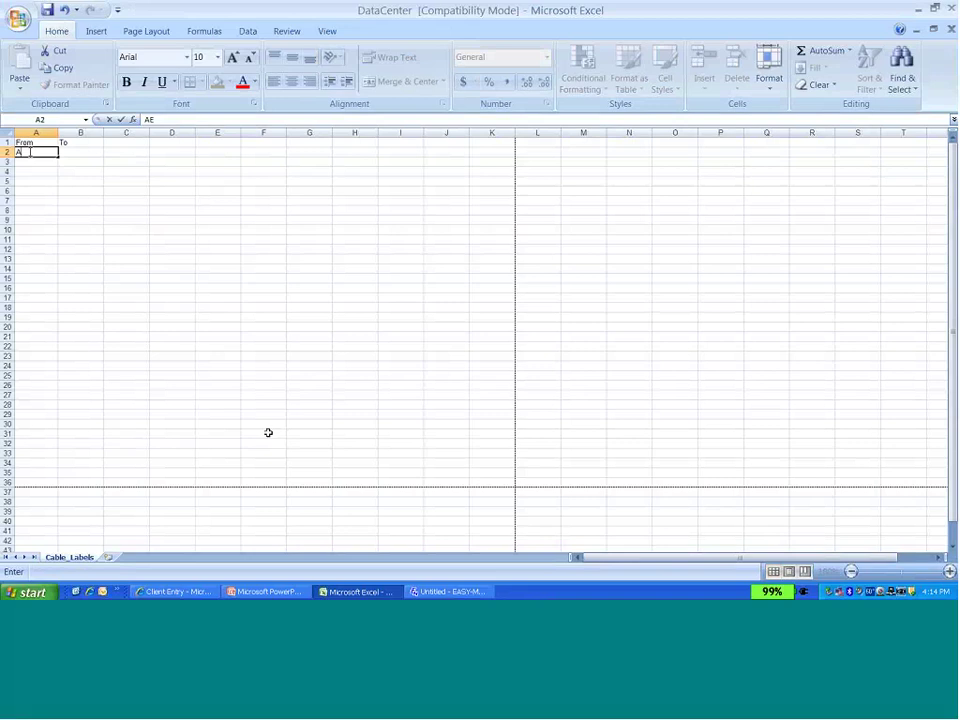
{"action": "type", "text": "05"}
{"action": "type", "text": "-2"}
{"action": "type", "text": "5-24:"}
{"action": "type", "text": "01"}
{"action": "key", "text": "Return"}
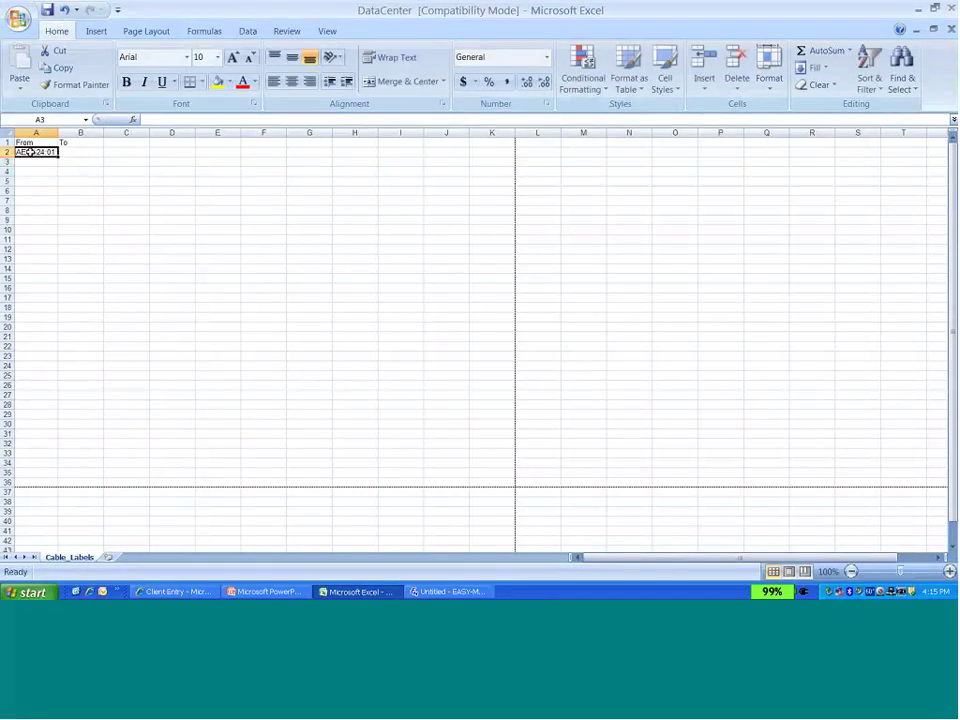
{"action": "left_click", "coordinate": [30, 151]}
{"action": "left_click_drag", "start_coordinate": [57, 155], "coordinate": [55, 260]}
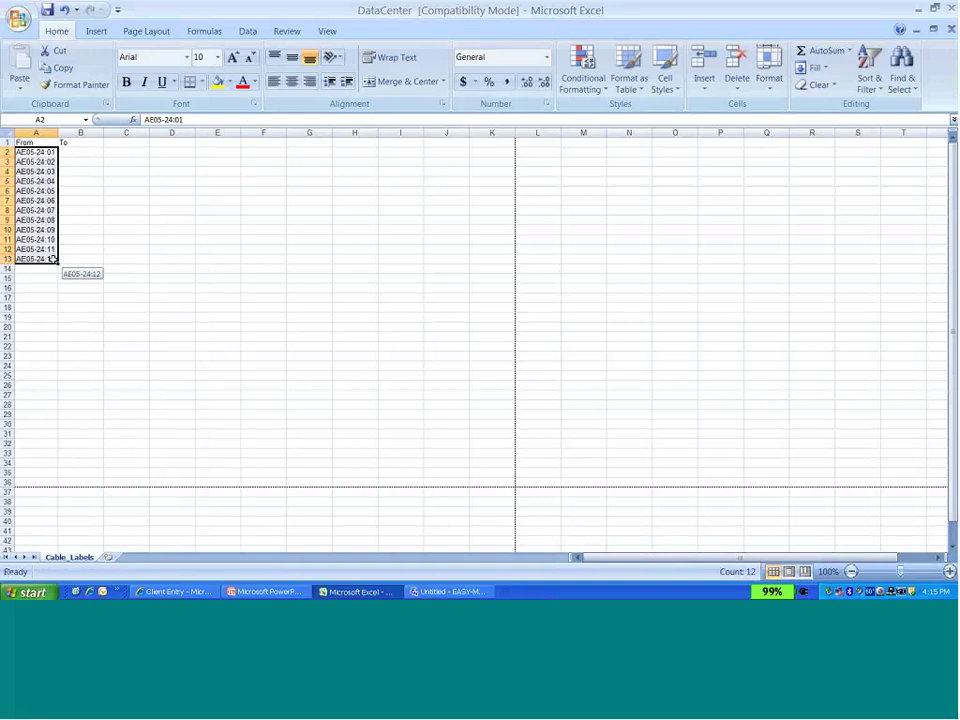
Step: Enter AC02-20:13 in B2 and fill the To series down to B13, ending at AC02-20:24
{"action": "left_click", "coordinate": [94, 151]}
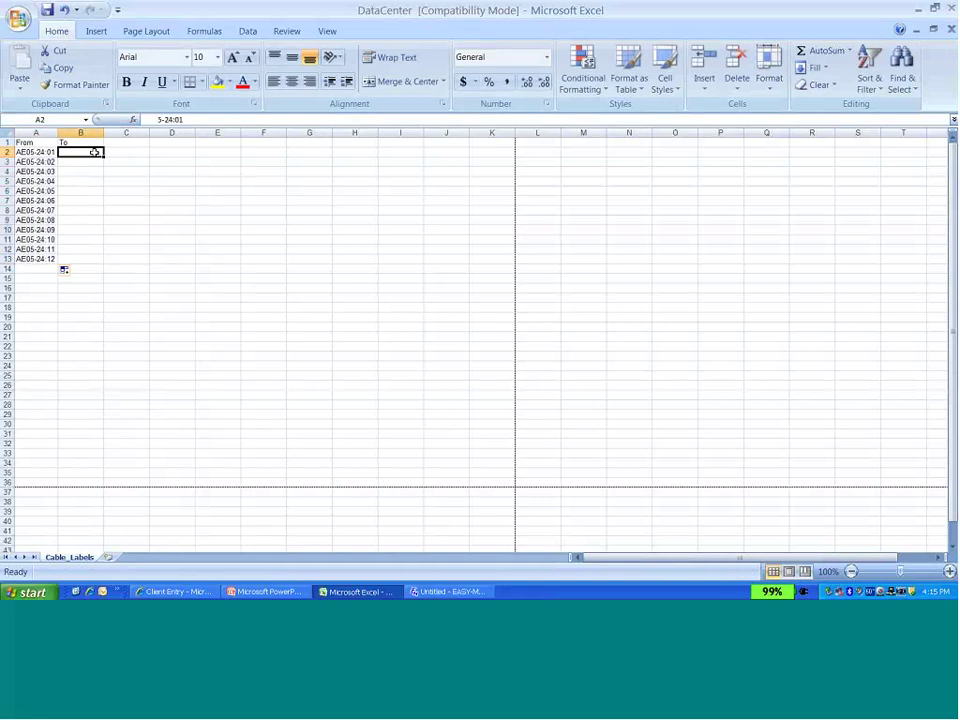
{"action": "type", "text": "A"}
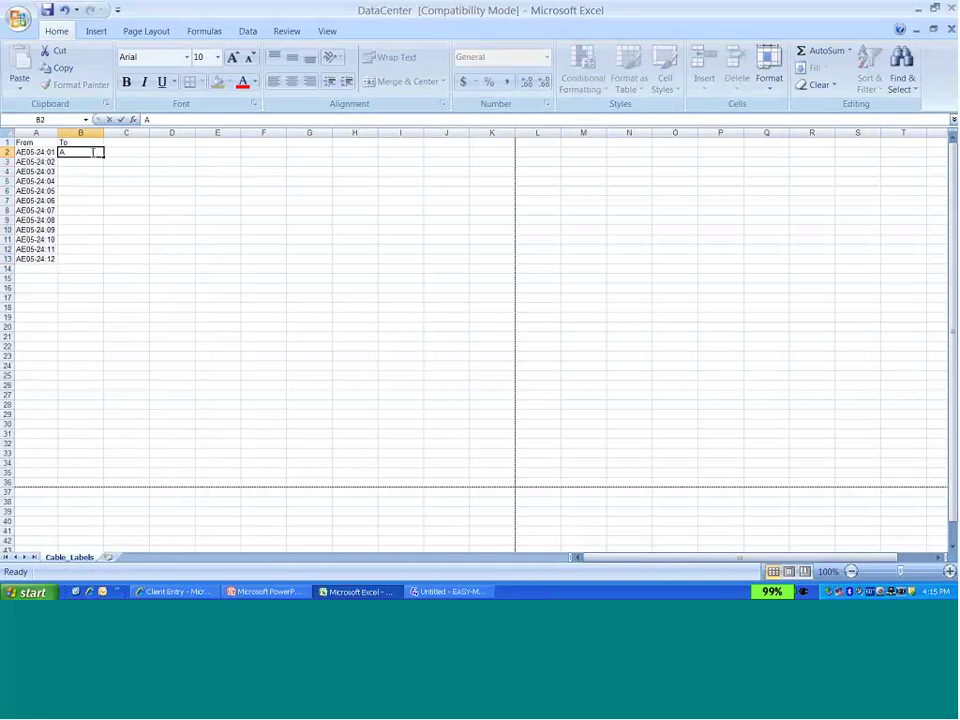
{"action": "type", "text": "E"}
{"action": "type", "text": "02"}
{"action": "type", "text": "-20"}
{"action": "type", "text": "-0"}
{"action": "type", "text": "3"}
{"action": "key", "text": "Return"}
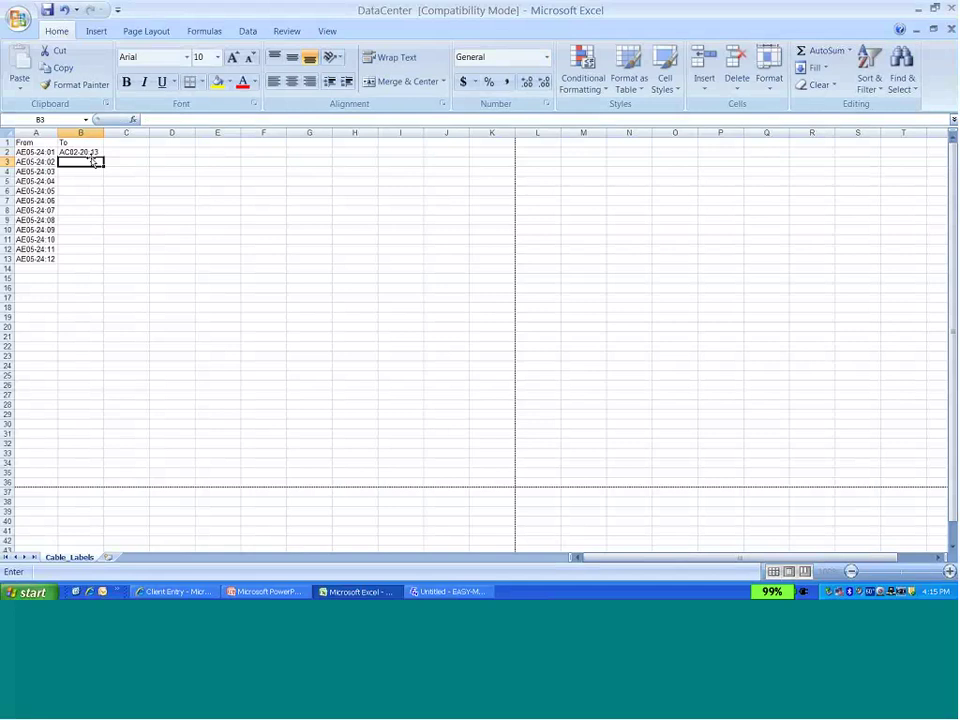
{"action": "left_click", "coordinate": [88, 152]}
{"action": "left_click_drag", "start_coordinate": [103, 156], "coordinate": [104, 262]}
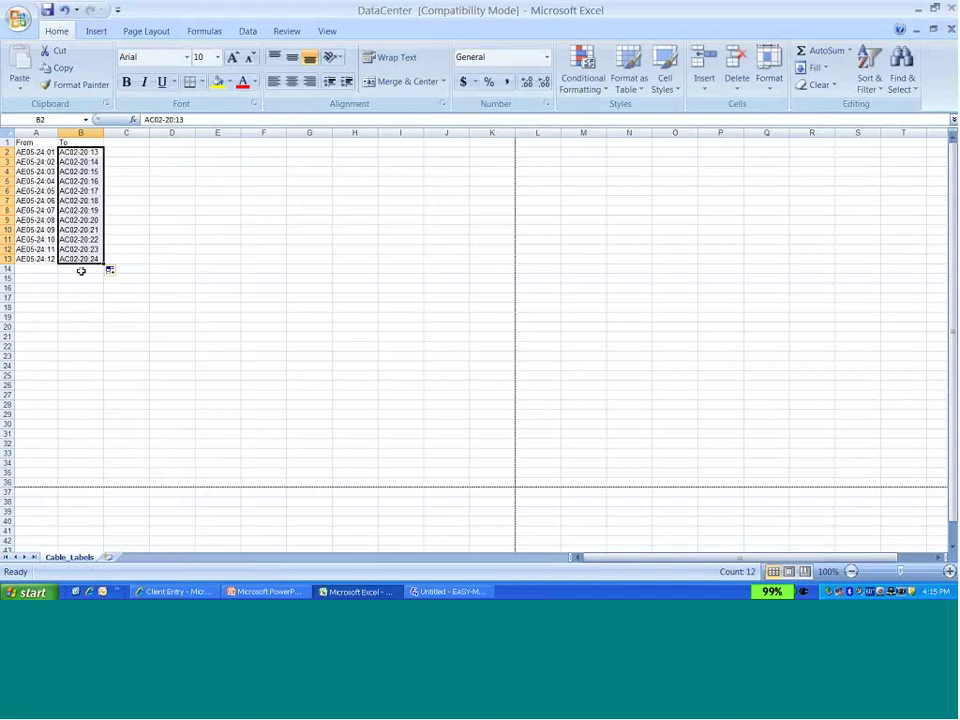
{"action": "left_click", "coordinate": [18, 22]}
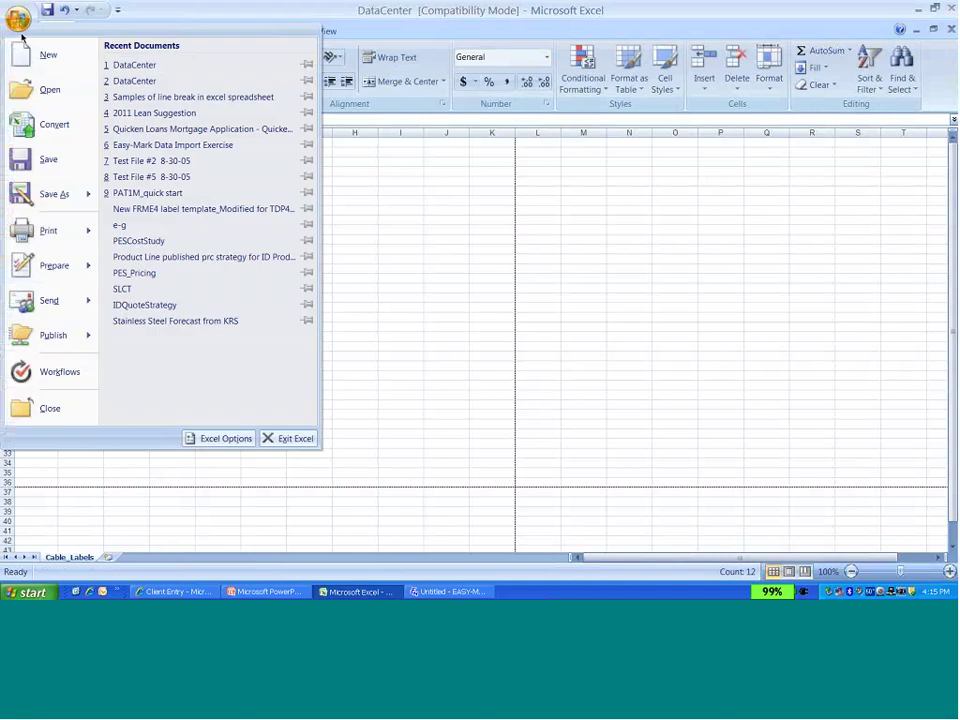
{"action": "key", "text": "Escape"}
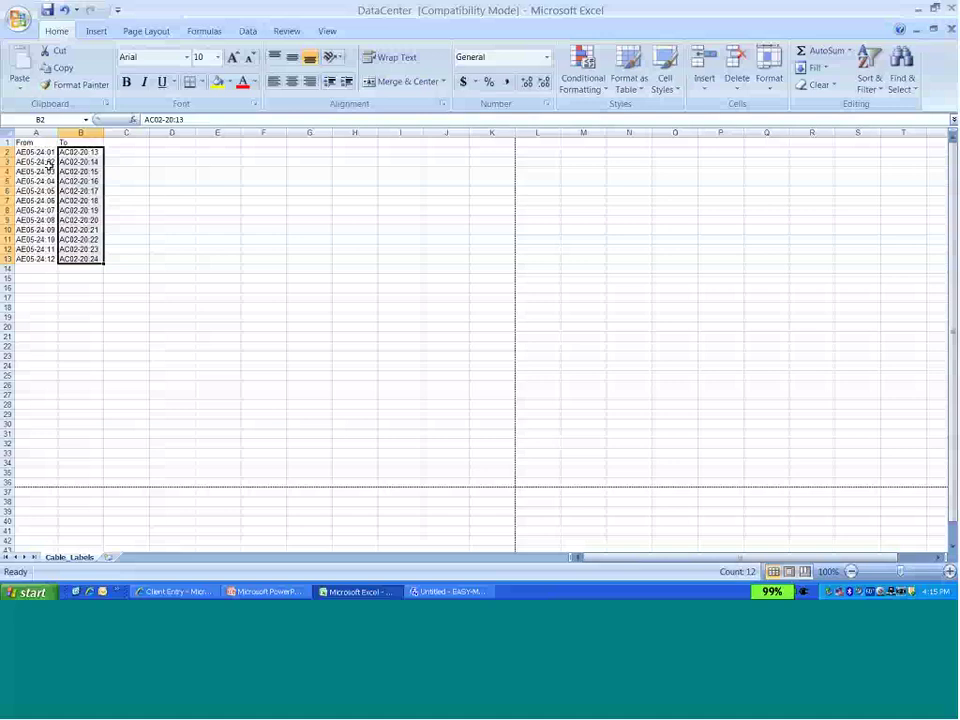
Step: Switch to the EASY-MARK label sheet, select the first label, and open the Tools menu
{"action": "left_click", "coordinate": [435, 592]}
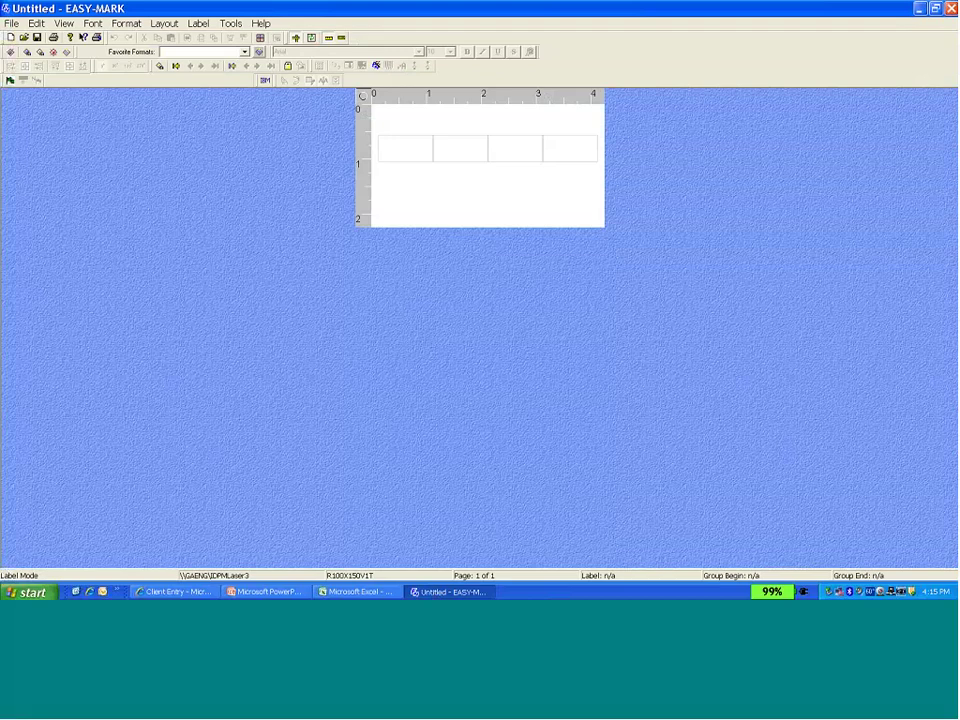
{"action": "left_click", "coordinate": [405, 149]}
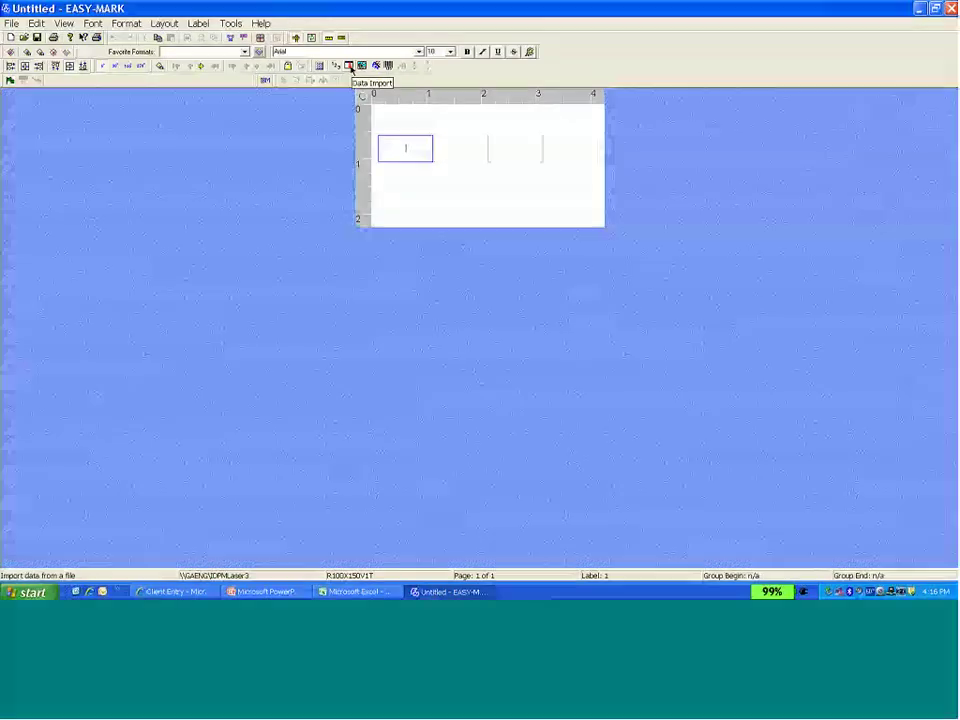
{"action": "left_click", "coordinate": [349, 67]}
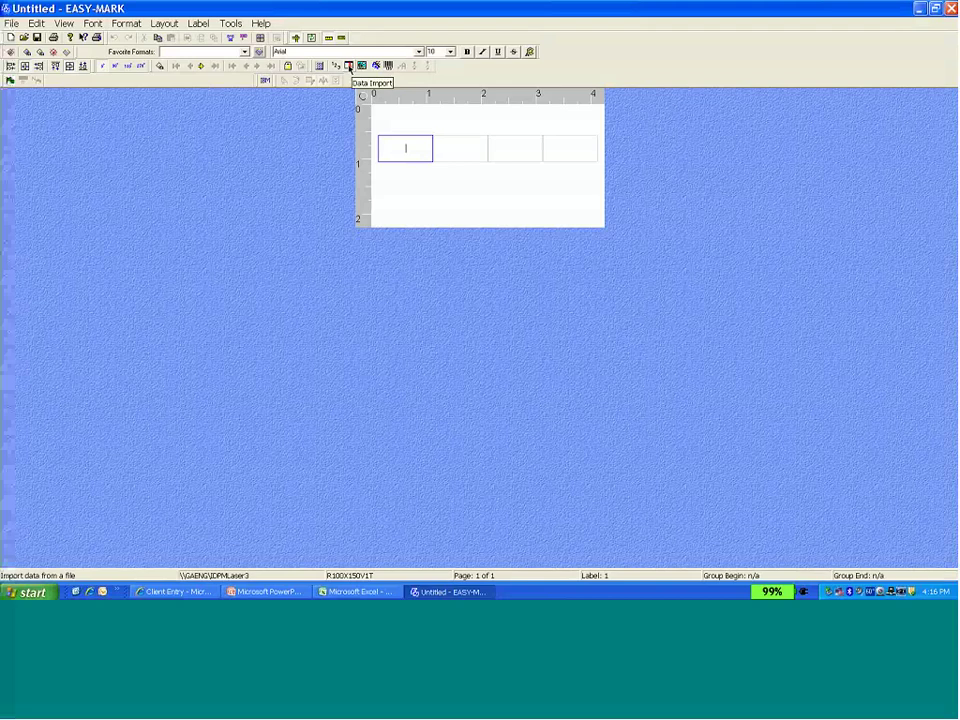
{"action": "left_click", "coordinate": [231, 24]}
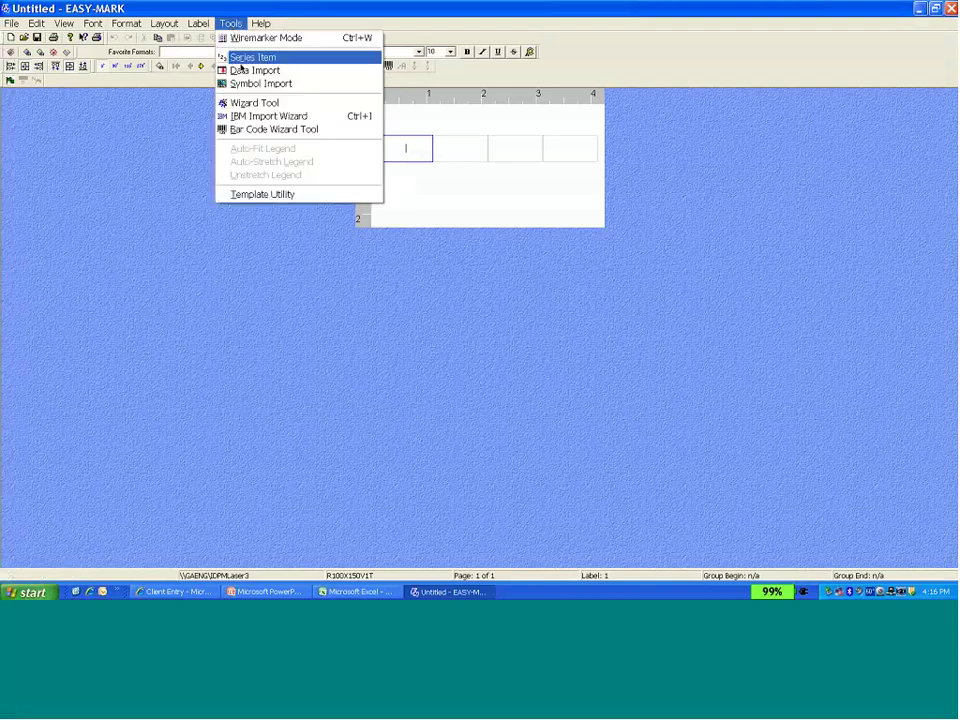
Step: Open the DataCenter workbook from the Desktop for Excel data import
{"action": "left_click", "coordinate": [245, 70]}
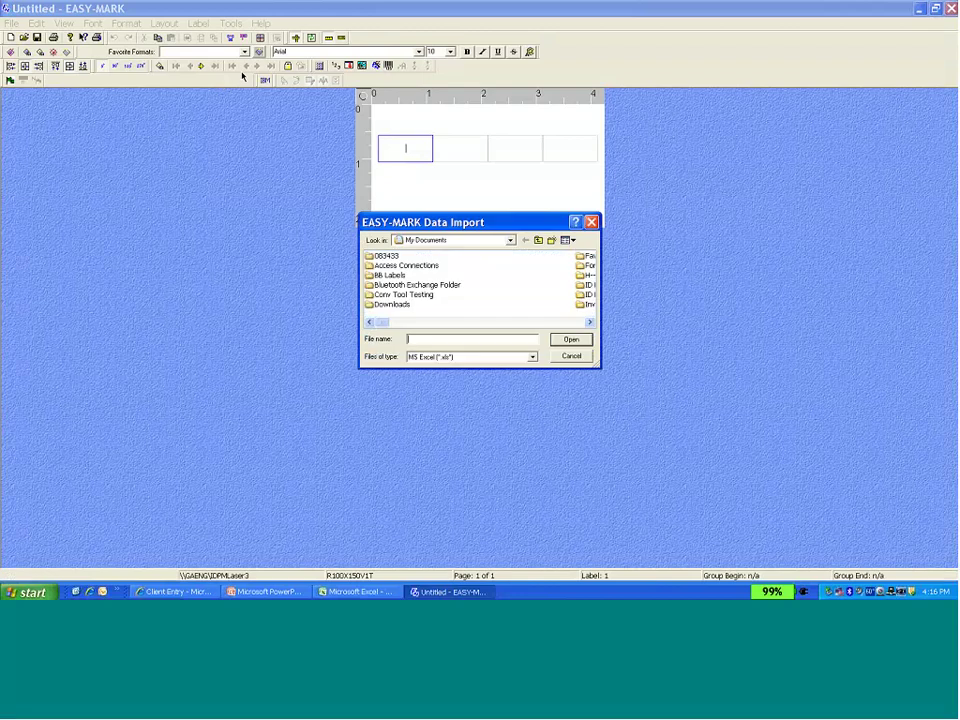
{"action": "left_click", "coordinate": [510, 241]}
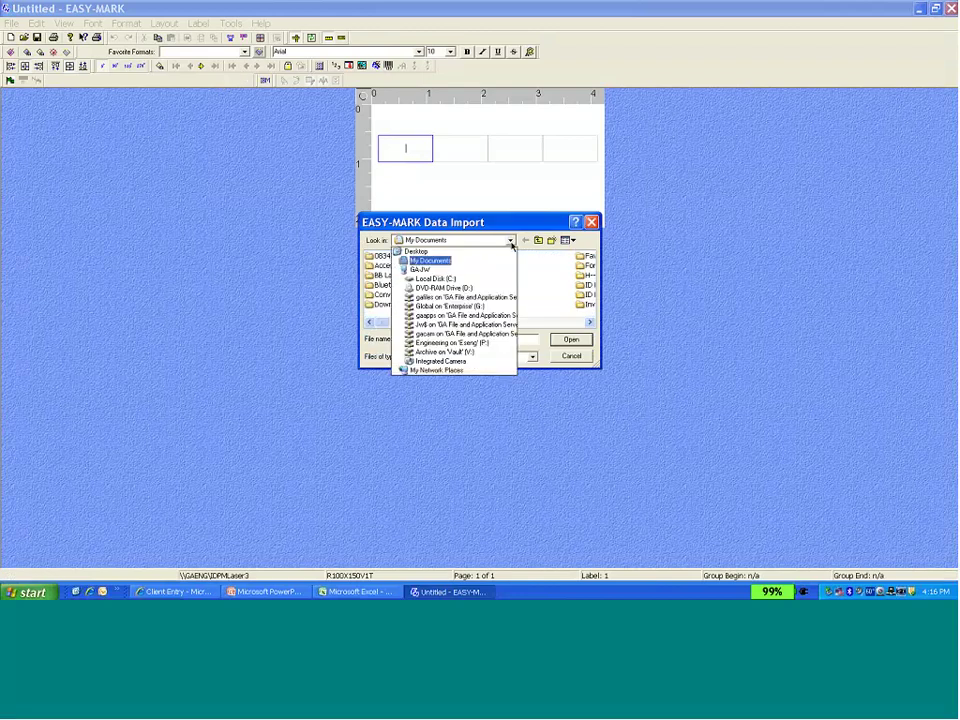
{"action": "left_click", "coordinate": [416, 251]}
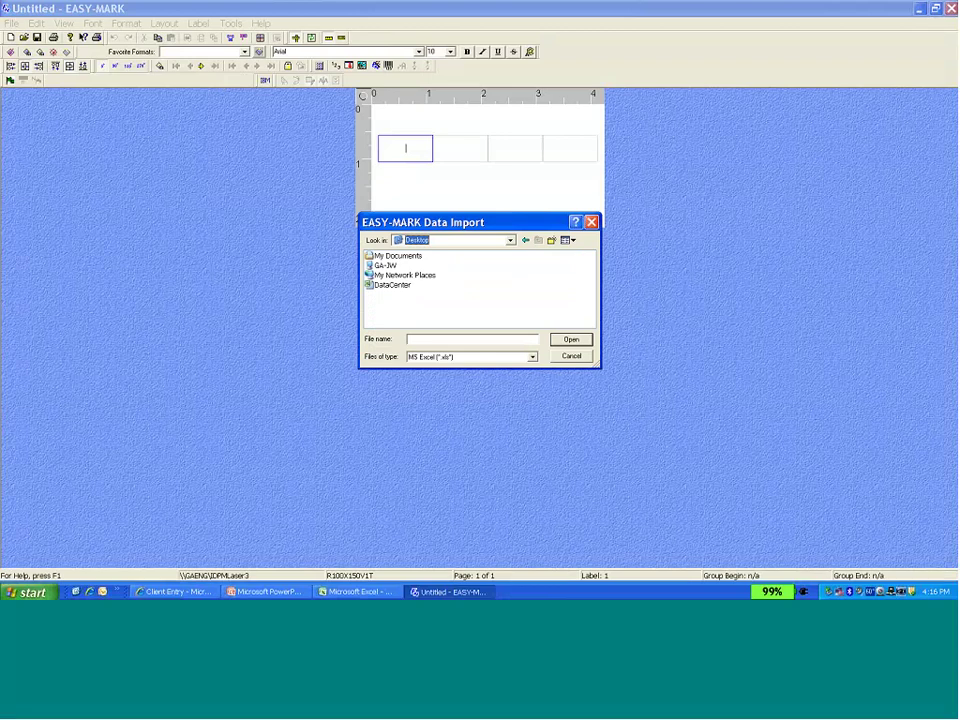
{"action": "left_click", "coordinate": [381, 286]}
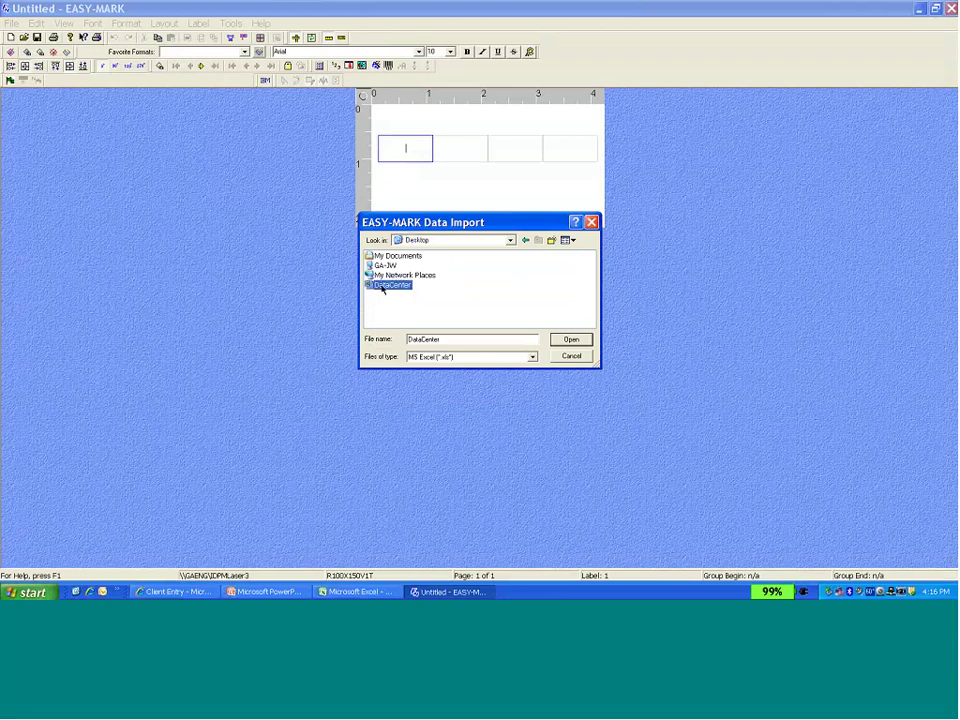
{"action": "left_click", "coordinate": [569, 340]}
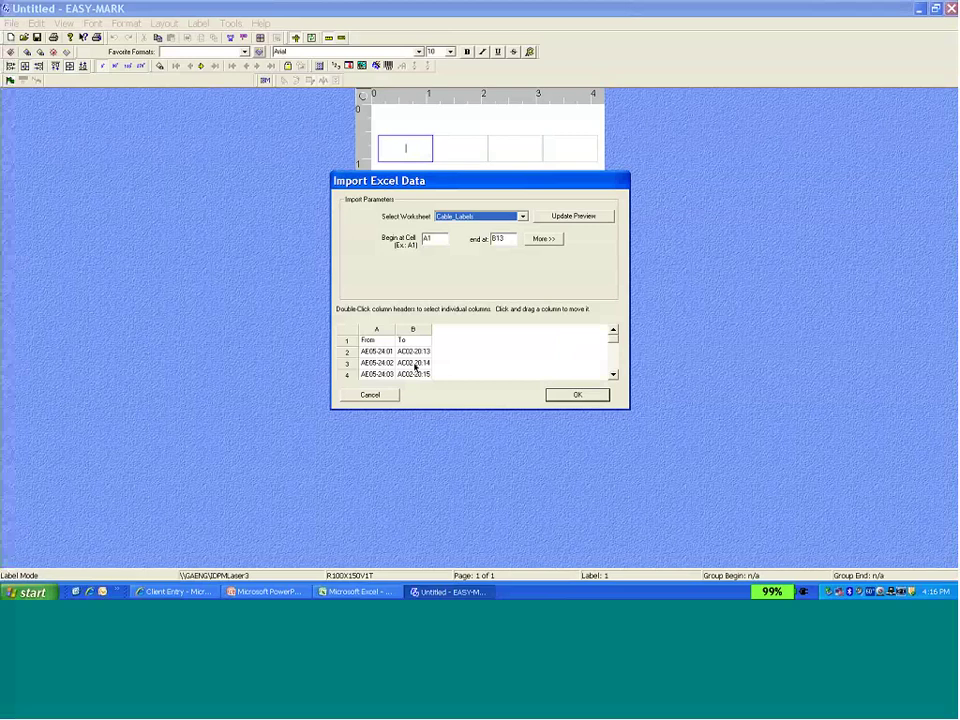
Step: Import From and To combined with a '/' separator, one column per label line
{"action": "left_click", "coordinate": [543, 239]}
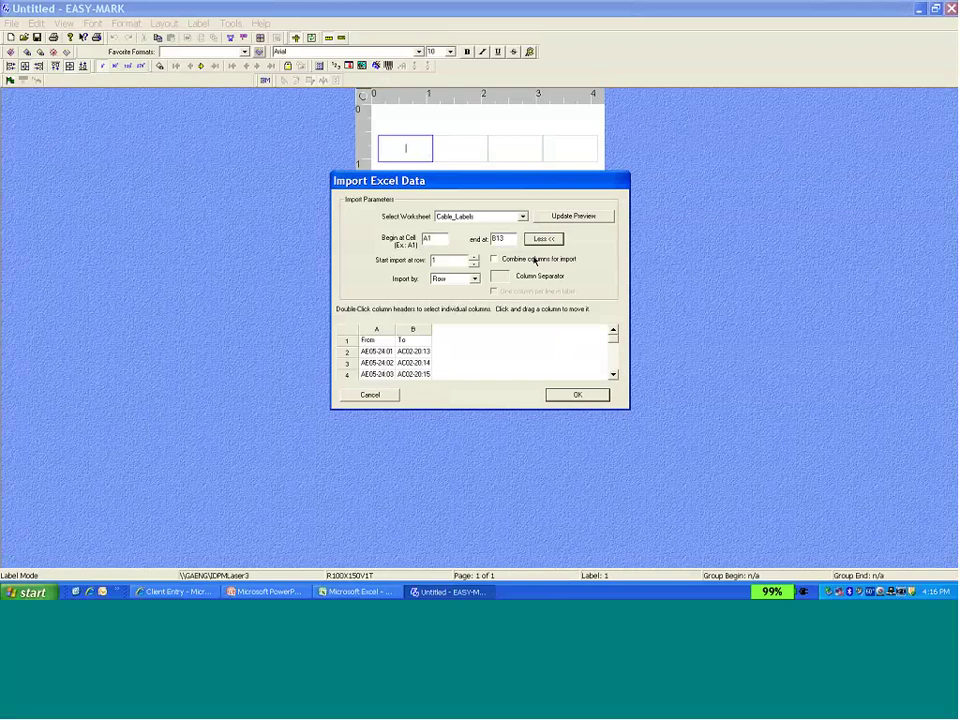
{"action": "left_click", "coordinate": [535, 258]}
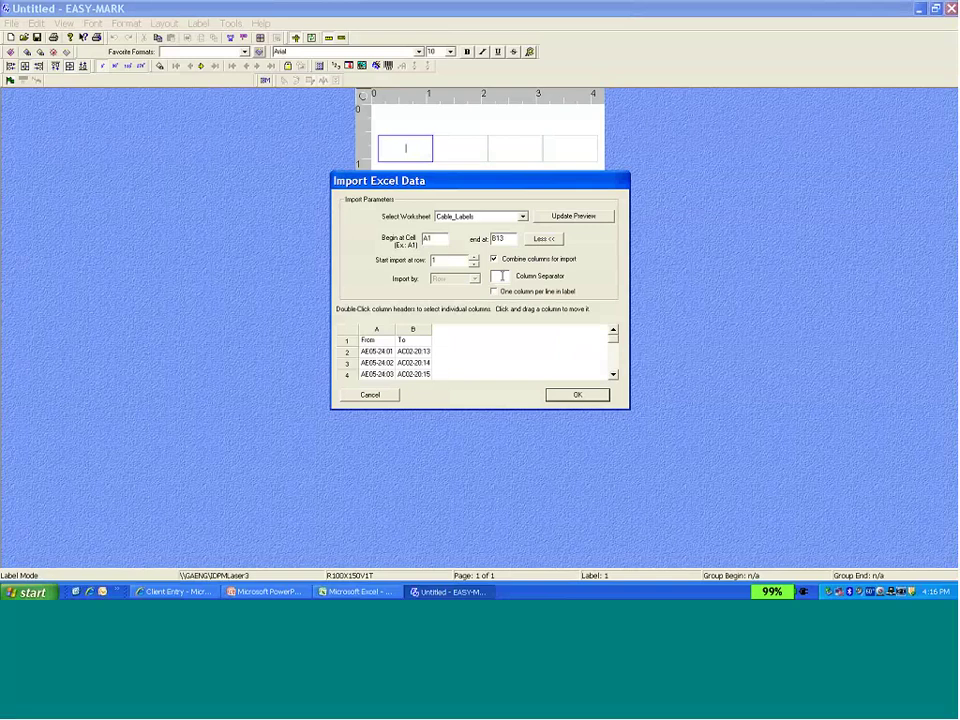
{"action": "type", "text": "/"}
{"action": "left_click", "coordinate": [494, 291]}
{"action": "left_click", "coordinate": [576, 396]}
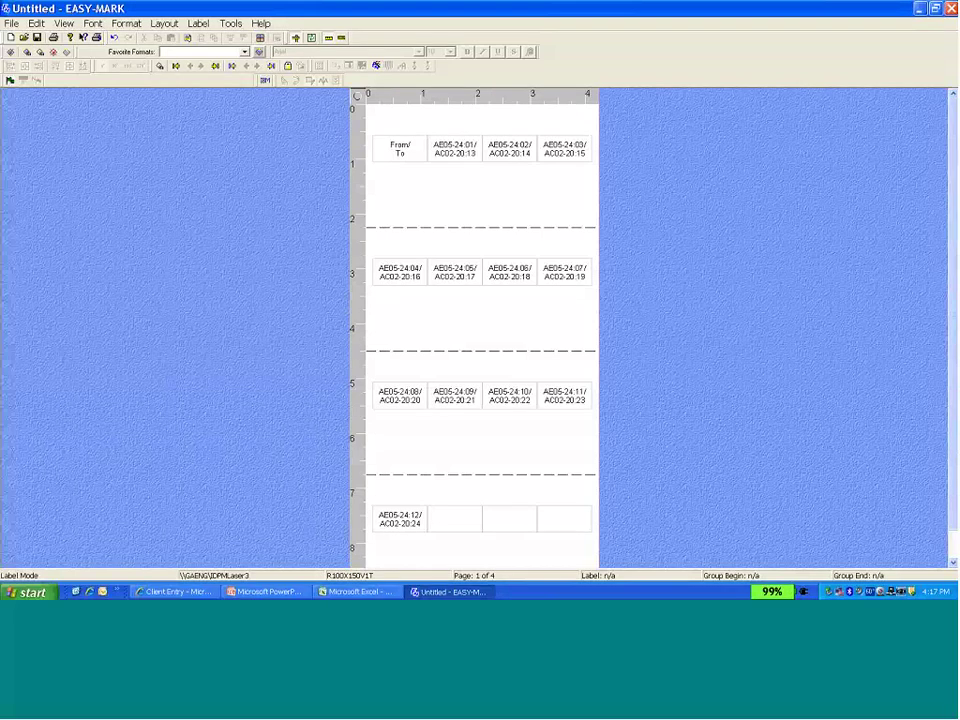
Step: Select the empty label right after AE05-24:12/AC02-20:24
{"action": "left_click", "coordinate": [454, 522]}
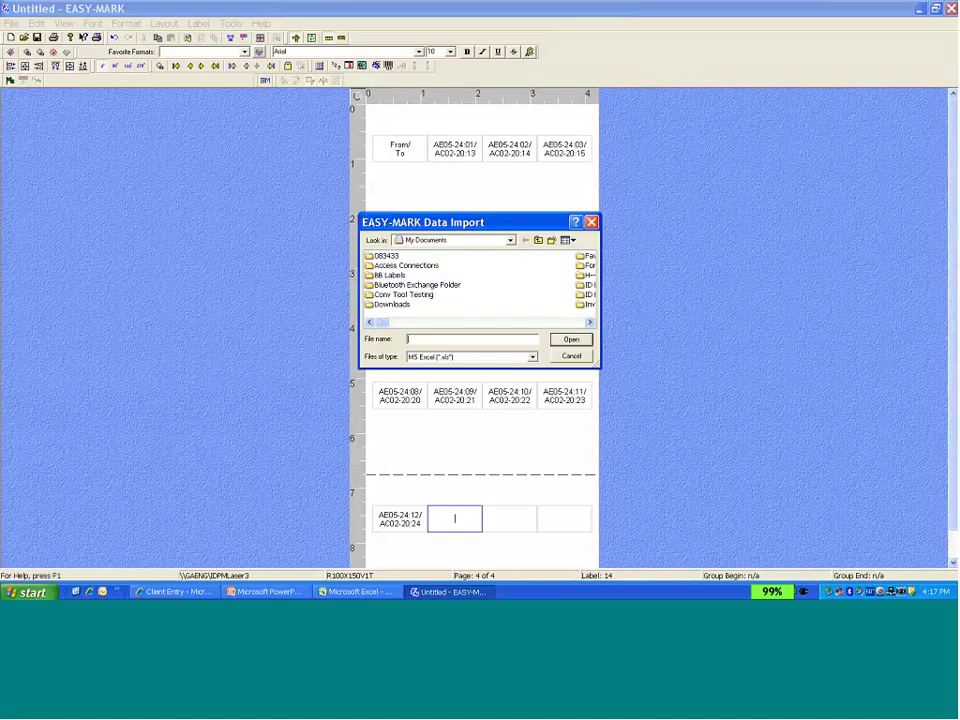
Step: Open DataCenter from the Desktop again and move the From column after the To column
{"action": "left_click", "coordinate": [510, 241]}
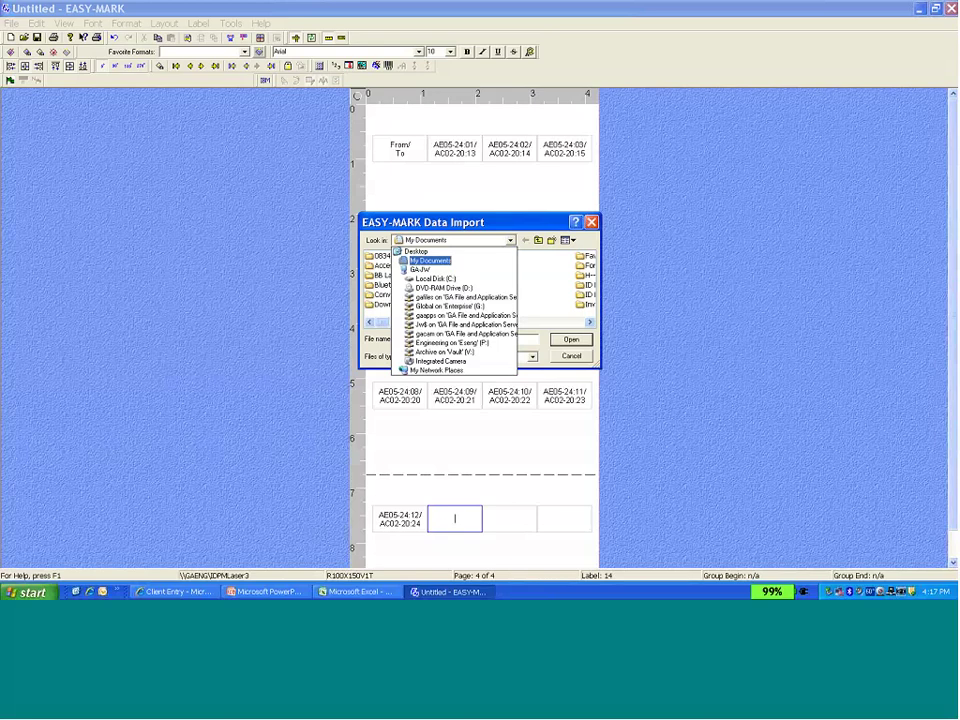
{"action": "left_click", "coordinate": [414, 251]}
{"action": "left_click", "coordinate": [386, 286]}
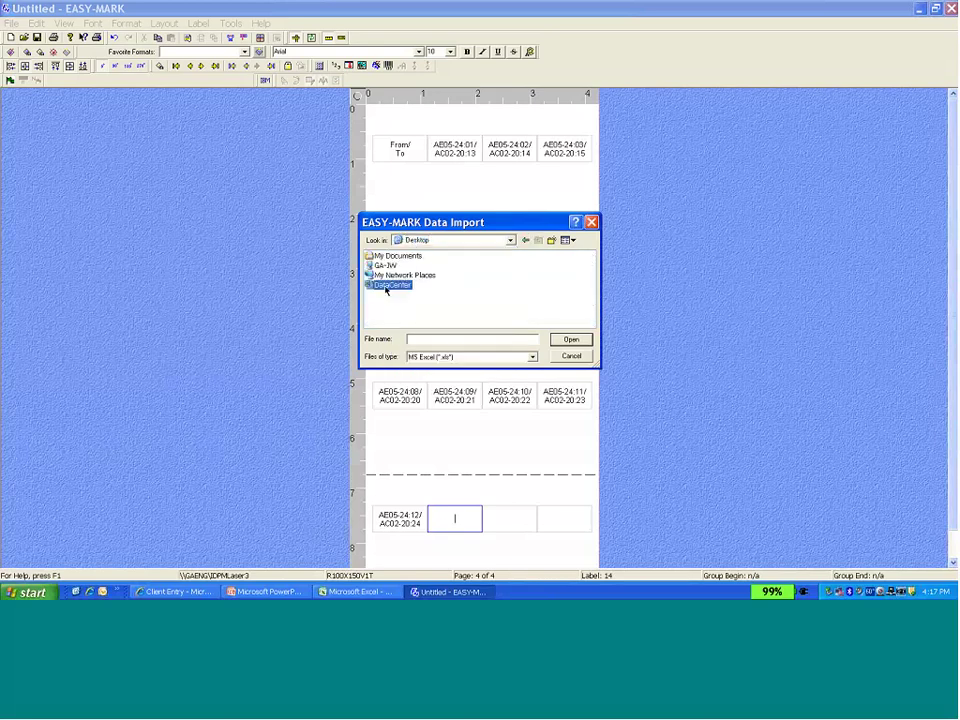
{"action": "left_click", "coordinate": [574, 341]}
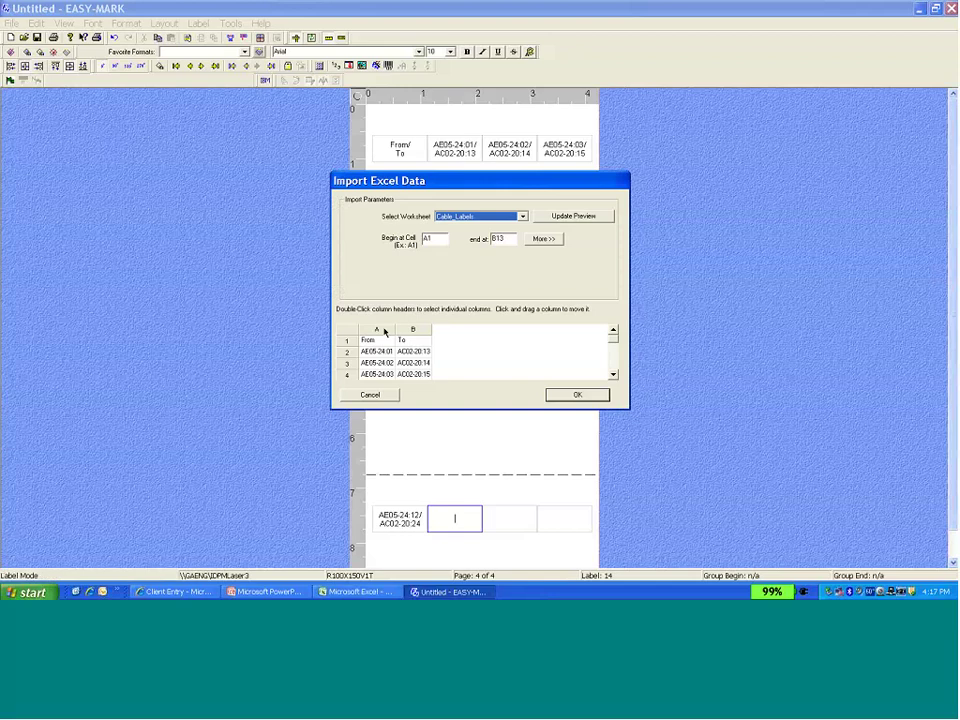
{"action": "double_click", "coordinate": [384, 331]}
{"action": "left_click_drag", "start_coordinate": [424, 334], "coordinate": [438, 335]}
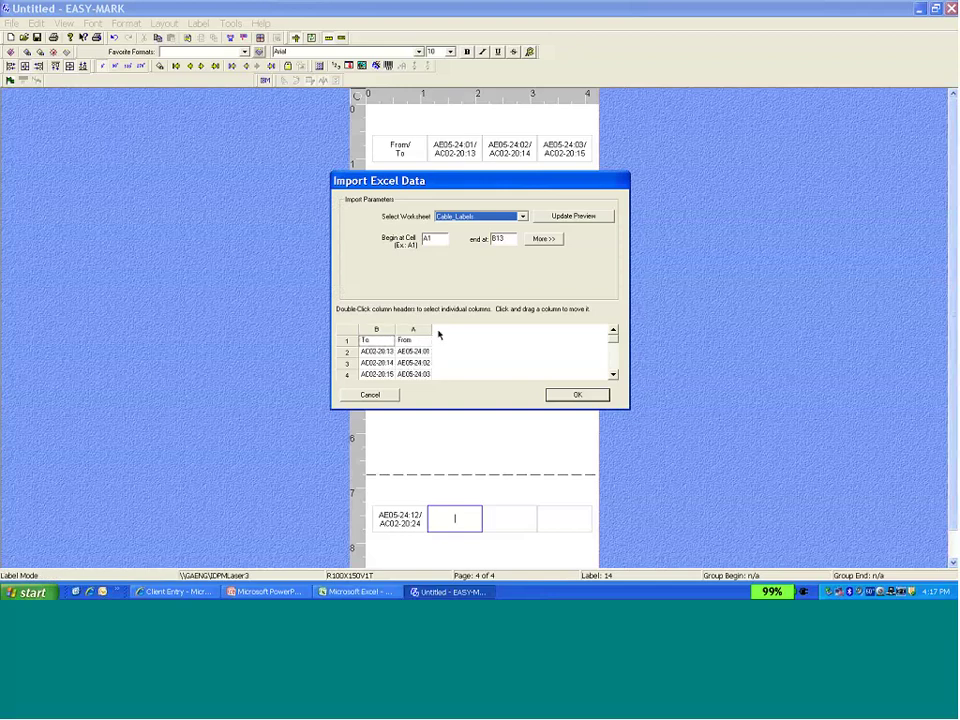
{"action": "left_click", "coordinate": [432, 328]}
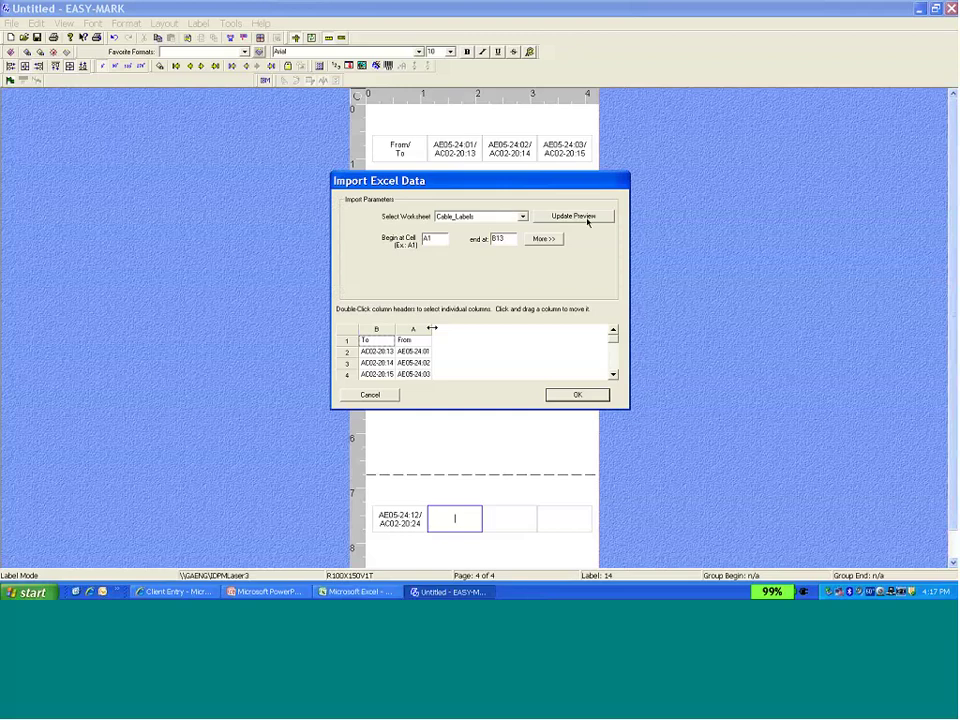
Step: Combine the columns with a '/' separator, one column per line, and run the import
{"action": "left_click", "coordinate": [544, 239]}
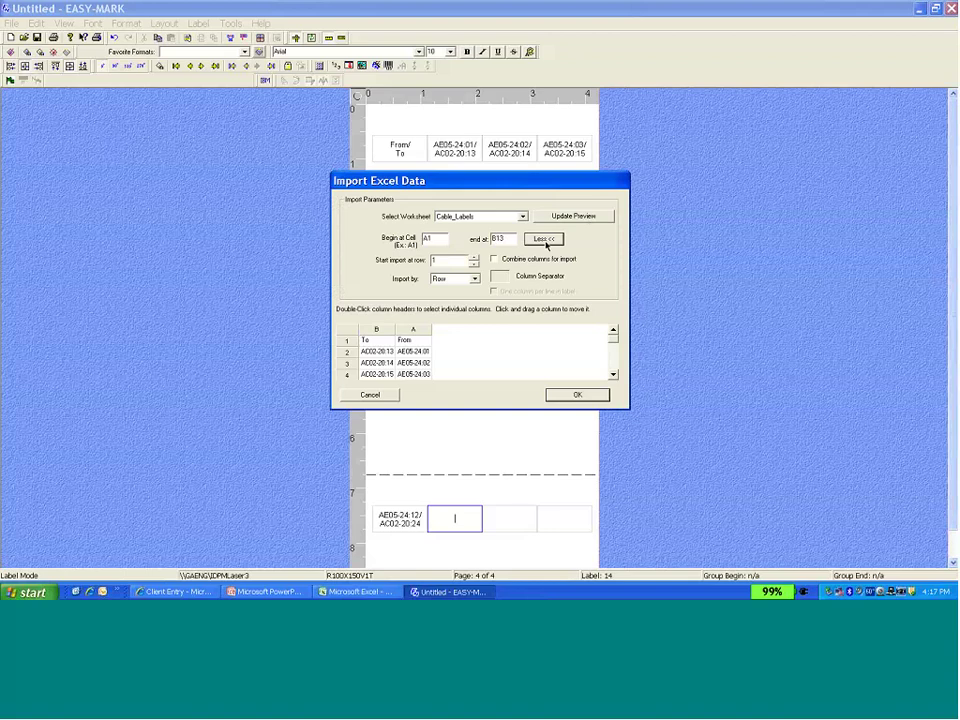
{"action": "left_click", "coordinate": [494, 259]}
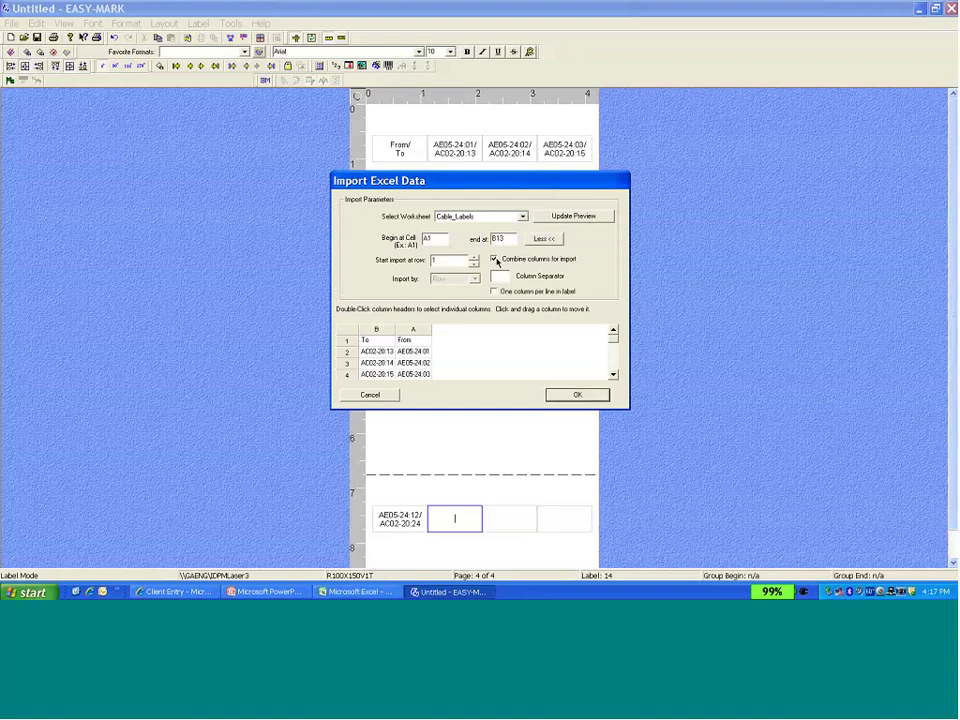
{"action": "key", "text": "Tab"}
{"action": "type", "text": "/"}
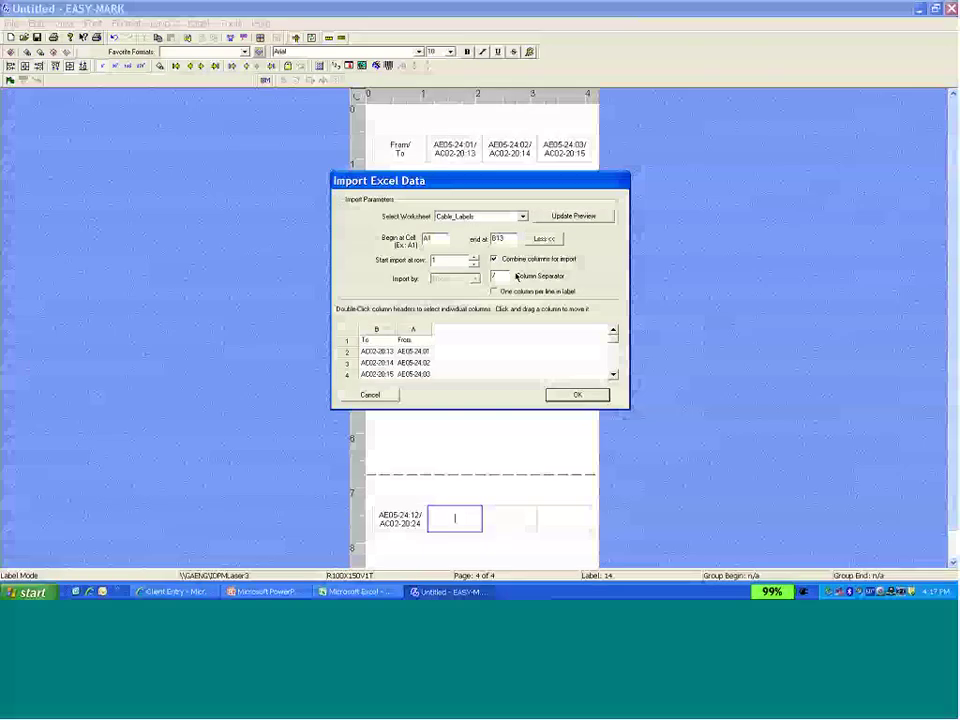
{"action": "left_click", "coordinate": [493, 292]}
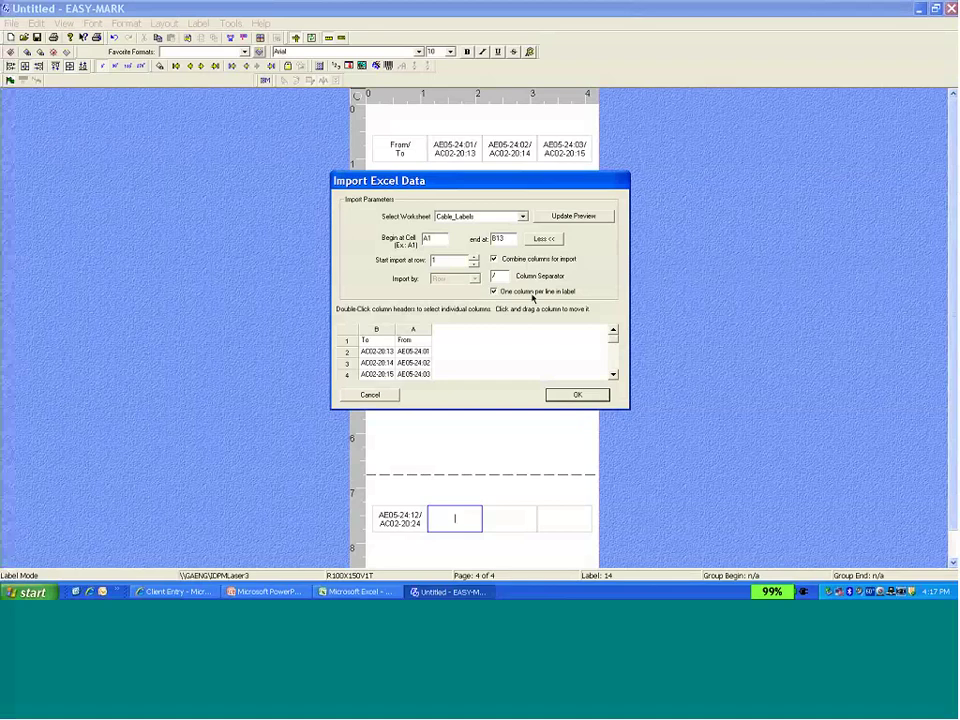
{"action": "left_click", "coordinate": [571, 395]}
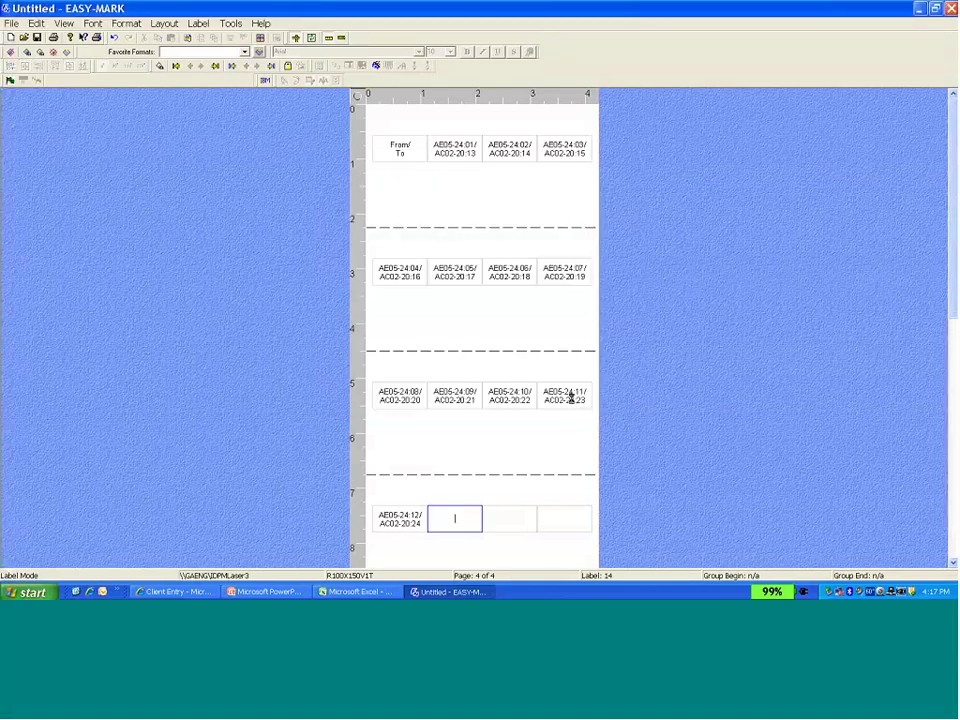